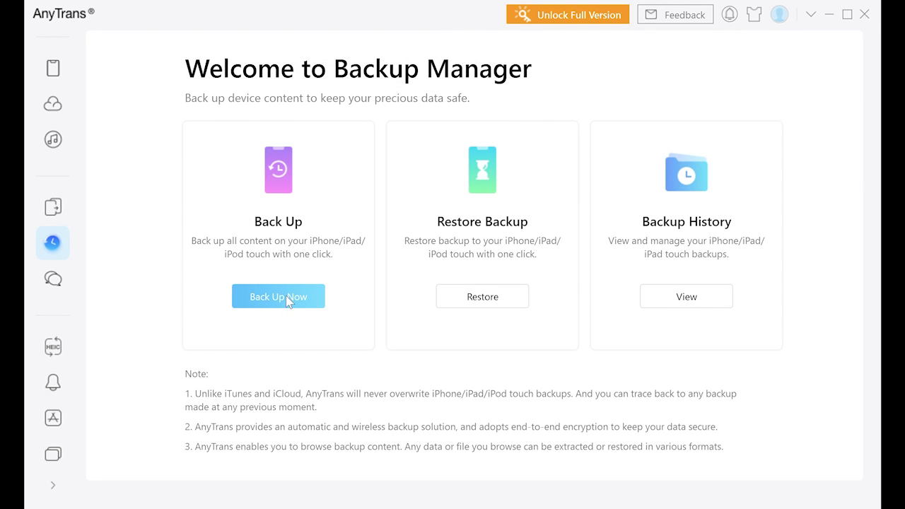
- Try enabling Backup Encryption in the iPhone's backup options, then go back to the Backup Manager overview
click(294, 302)
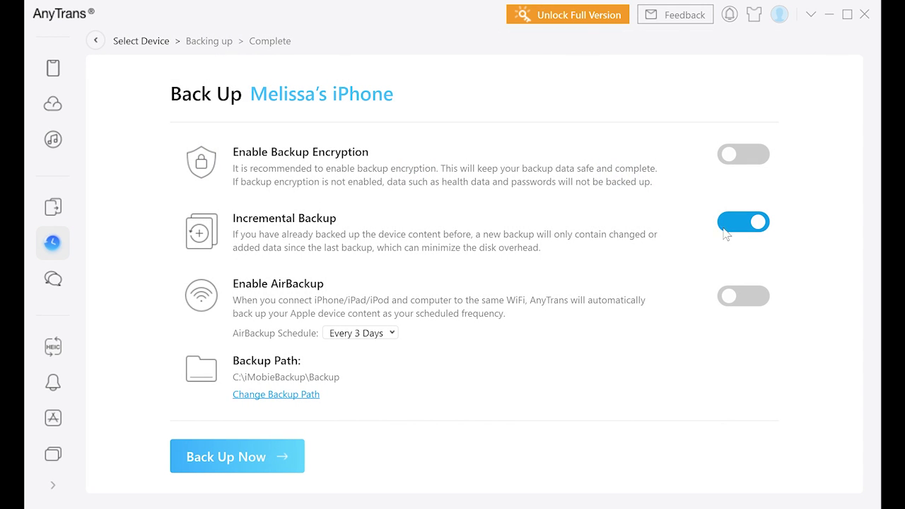
click(734, 170)
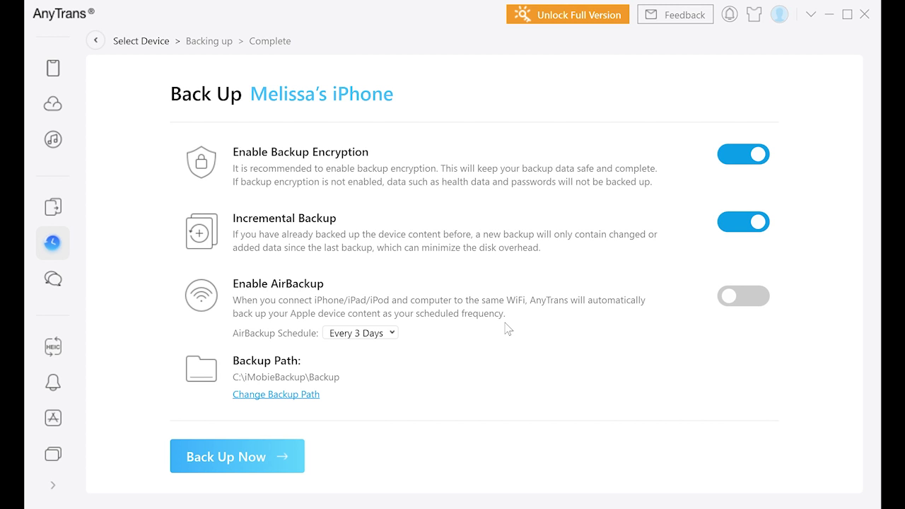
click(96, 40)
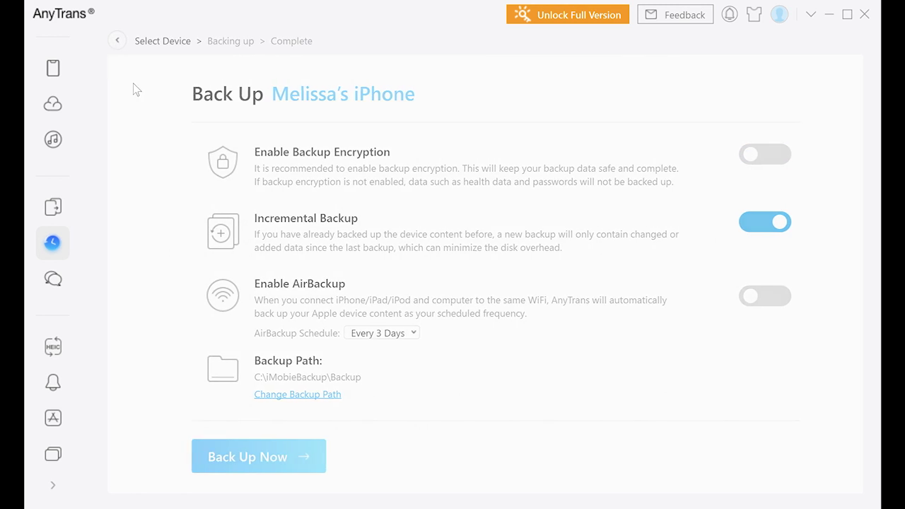
- Look at the restore options with the iPhone's iTunes backup selected, and return to the Backup Manager overview
click(493, 303)
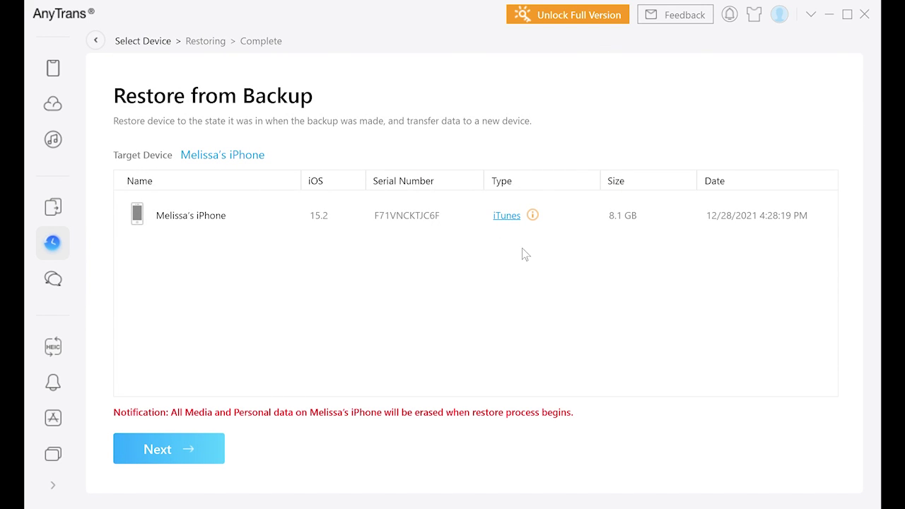
click(202, 215)
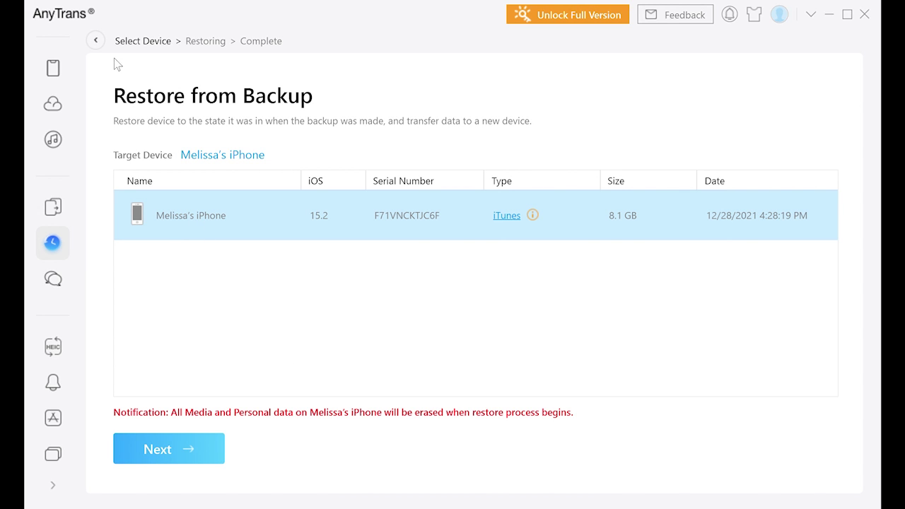
click(96, 39)
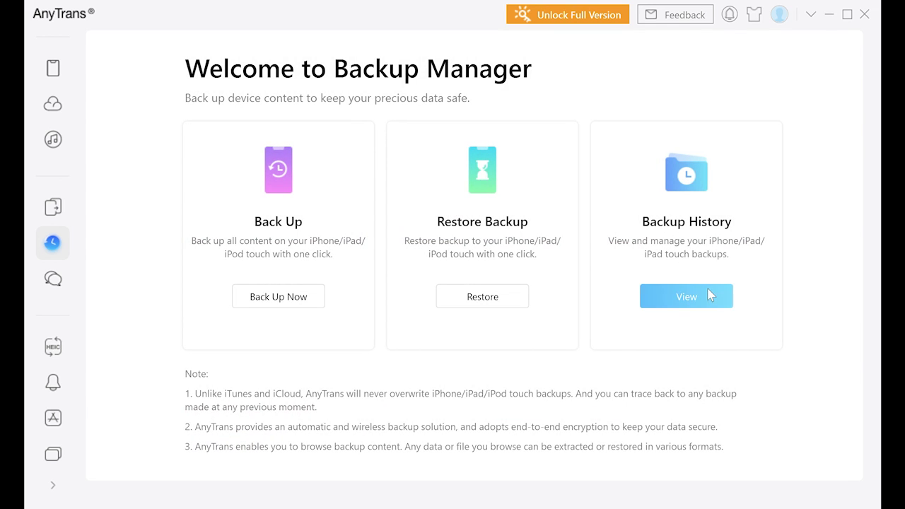
- View the backup history, return to the overview and open the Social Messages Manager
click(708, 295)
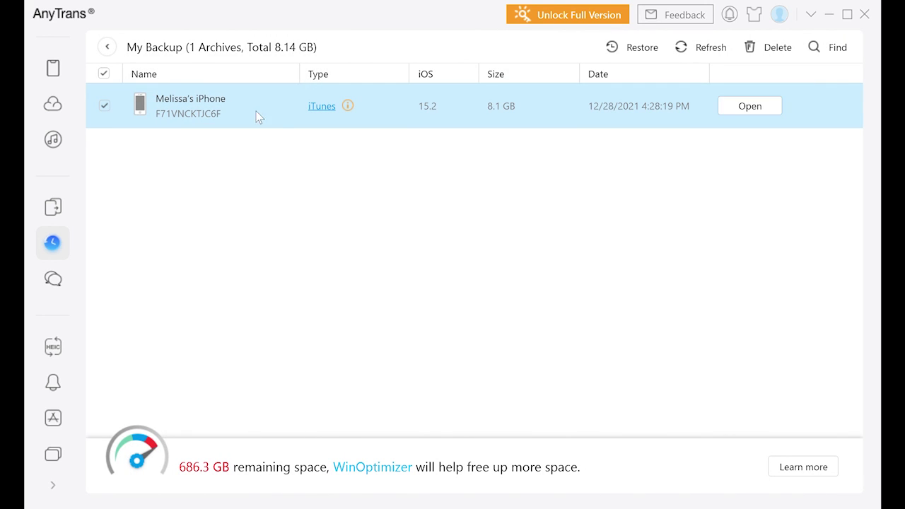
click(108, 48)
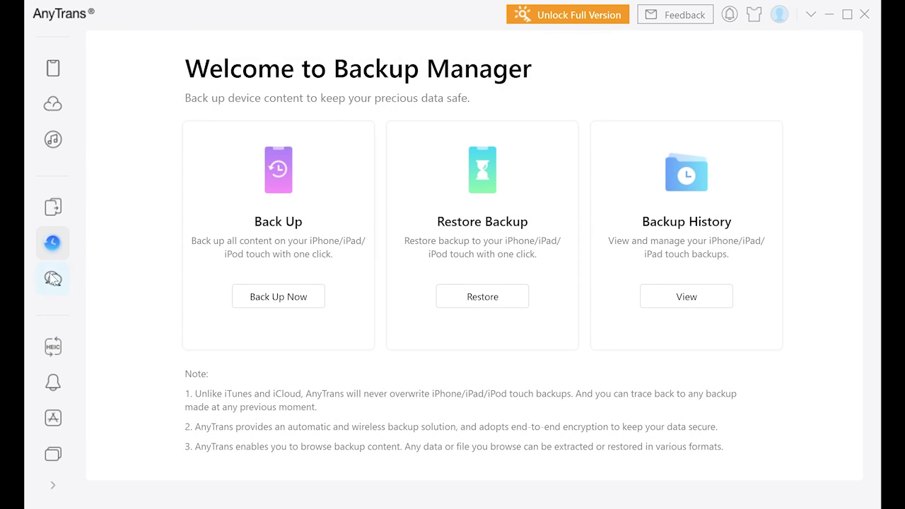
click(54, 280)
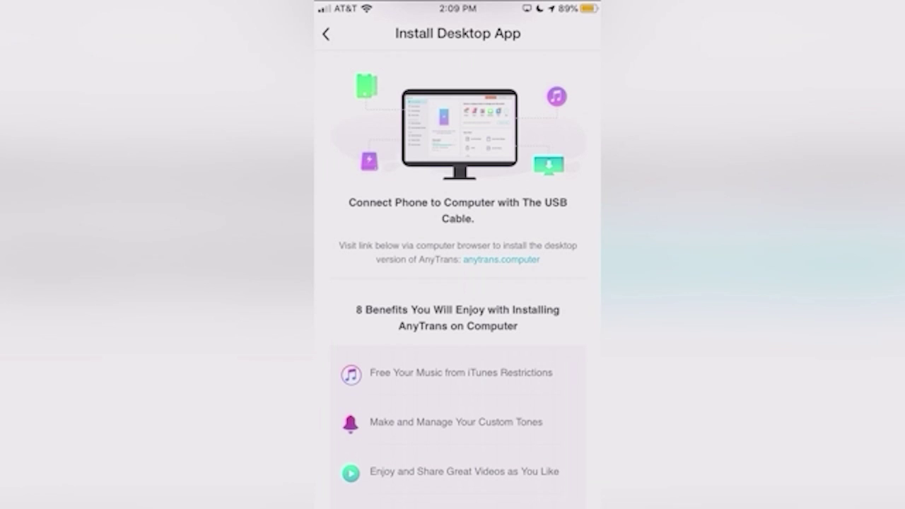
- Look through the list of desktop benefits on the mobile app's Install Desktop App page
scroll(458, 283, down, 5)
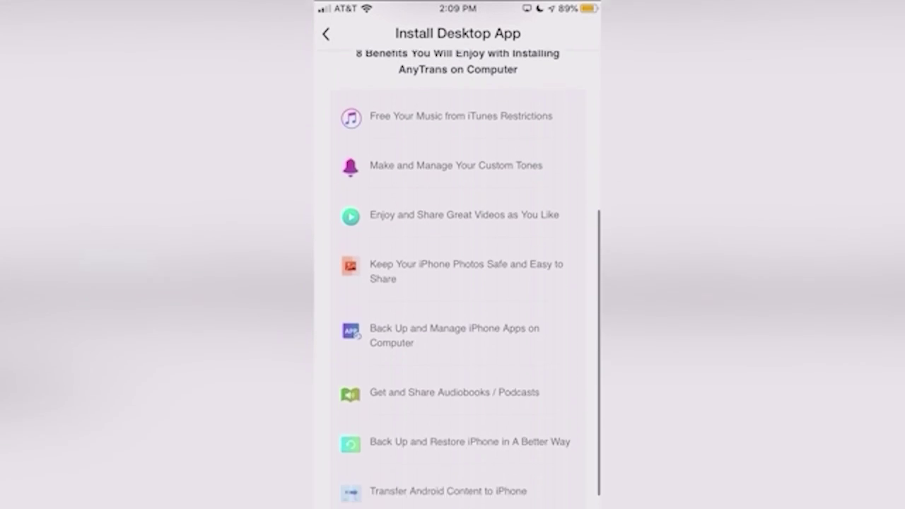
scroll(458, 283, down, 2)
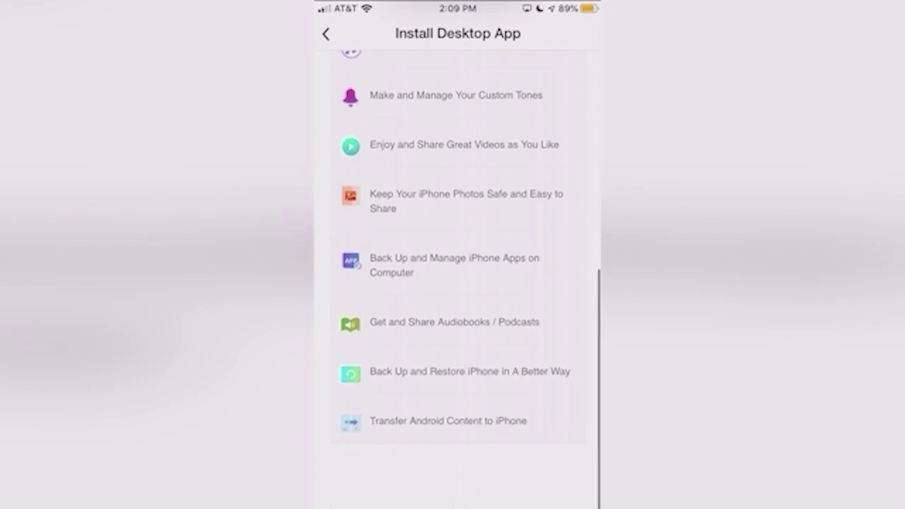
scroll(458, 283, up, 5)
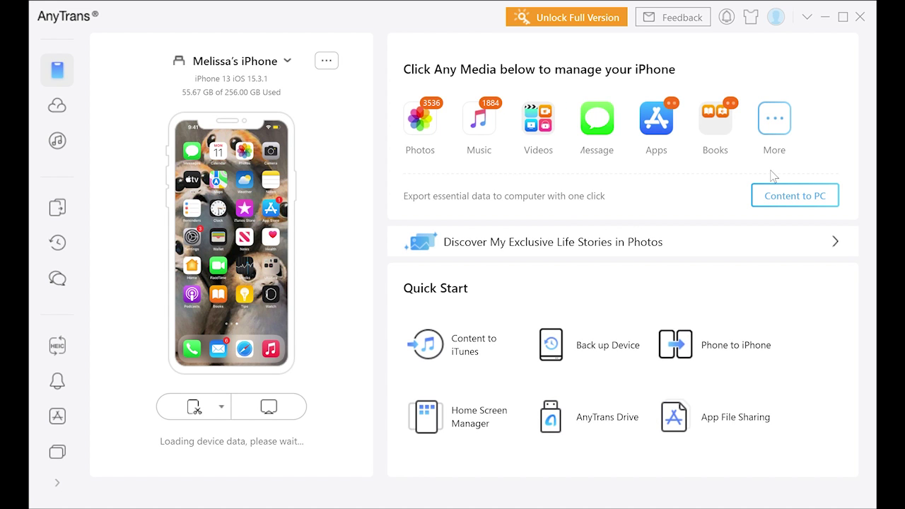
- Export the iPhone's content to the PC with Voice Memos and My Photo Stream excluded
click(784, 194)
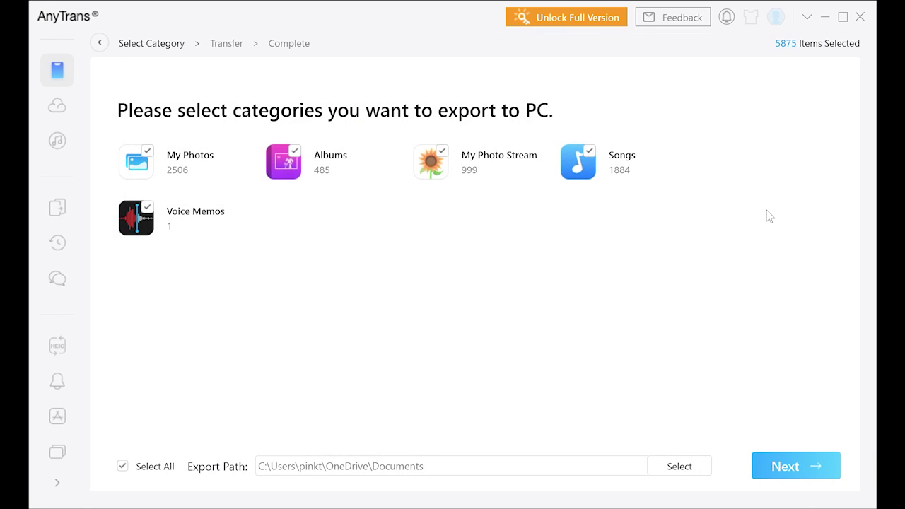
click(148, 207)
click(445, 156)
click(808, 475)
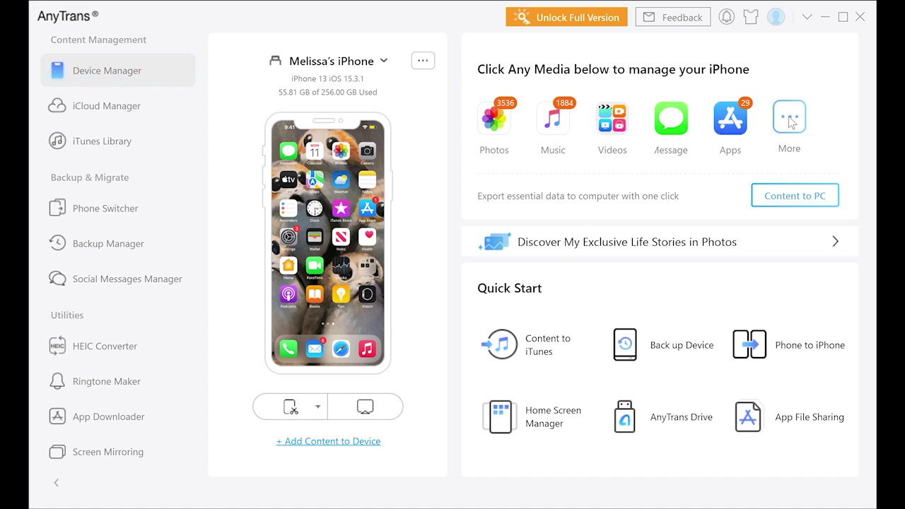
- View all of the iPhone's media categories, including My Photos, and return to the device overview
click(791, 122)
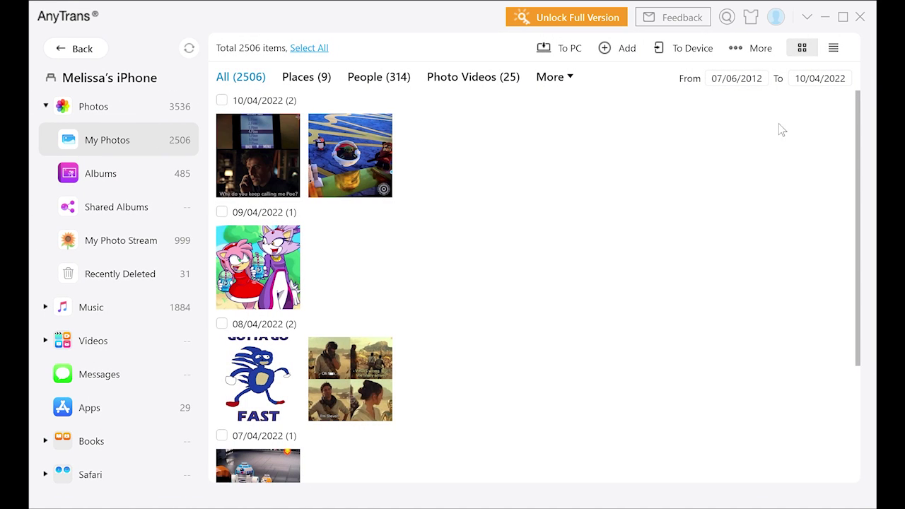
click(99, 50)
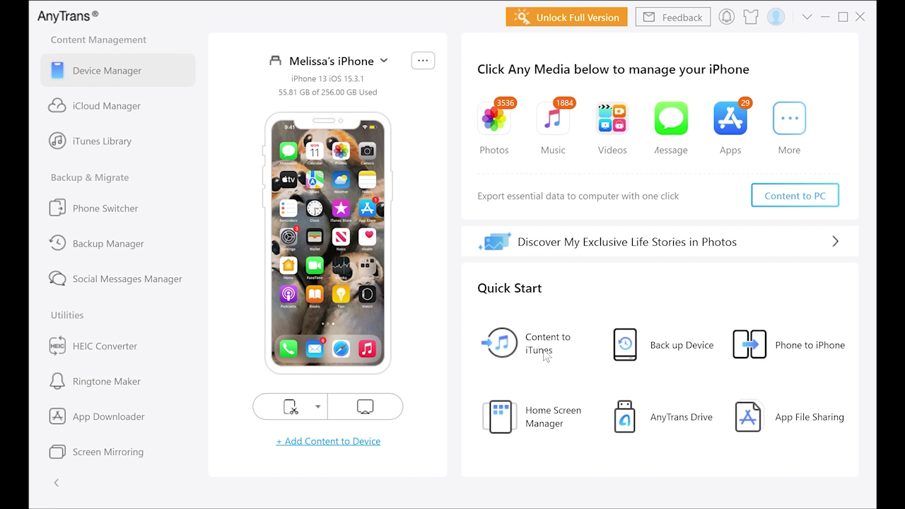
- Export the iPhone's Songs and Voice Memos categories to iTunes
click(549, 365)
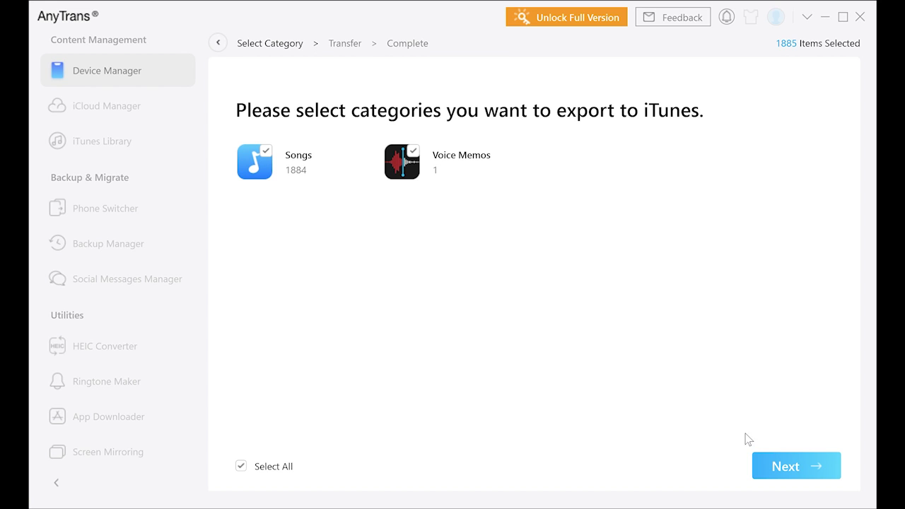
click(779, 465)
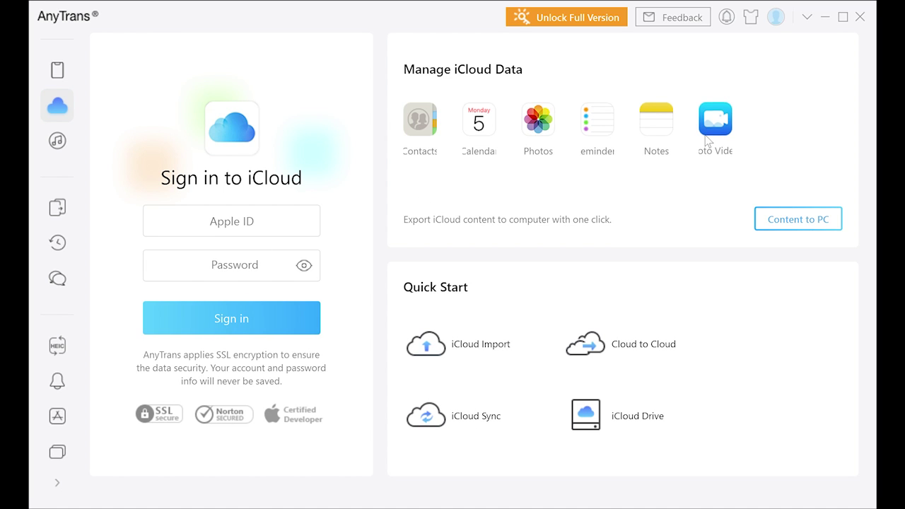
- View the iTunes Library page, then open the Ringtone Maker
click(57, 142)
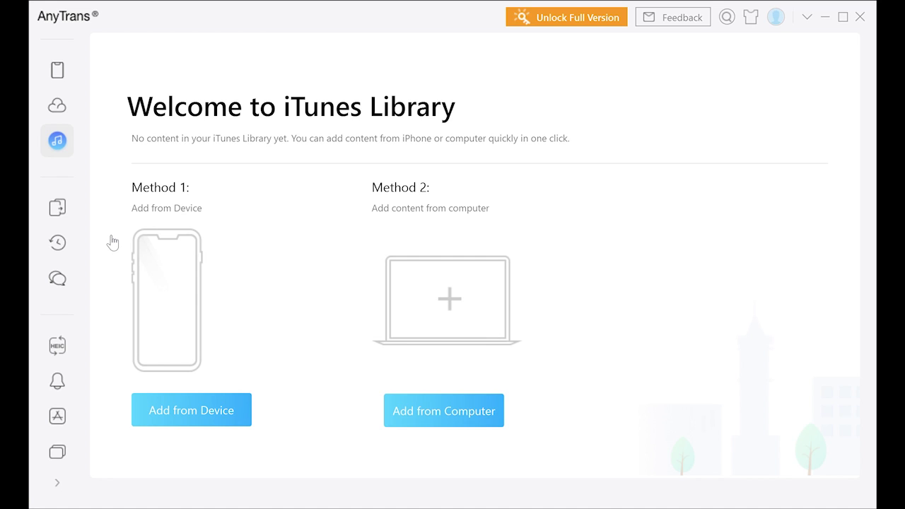
click(58, 382)
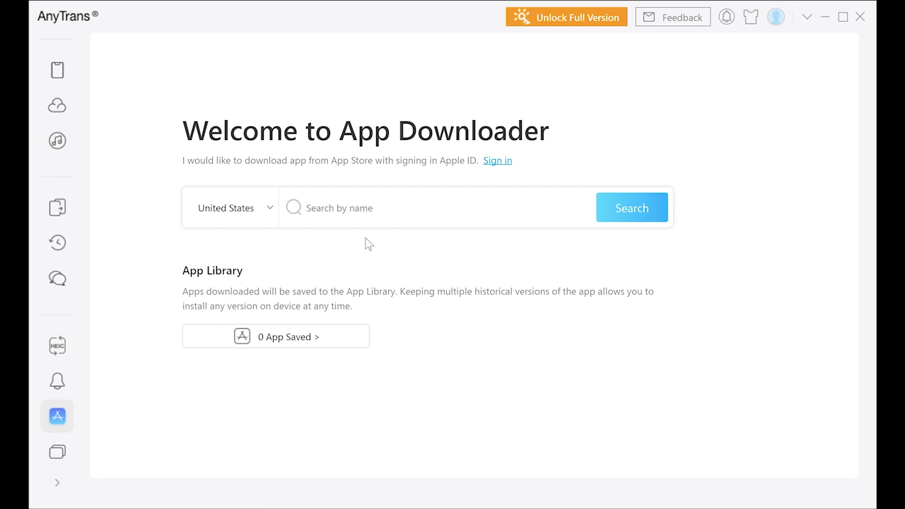
- Search the App Downloader for "angry birds" in the United States store and look through the results
text(angry birds)
click(630, 208)
scroll(549, 199, down, 1)
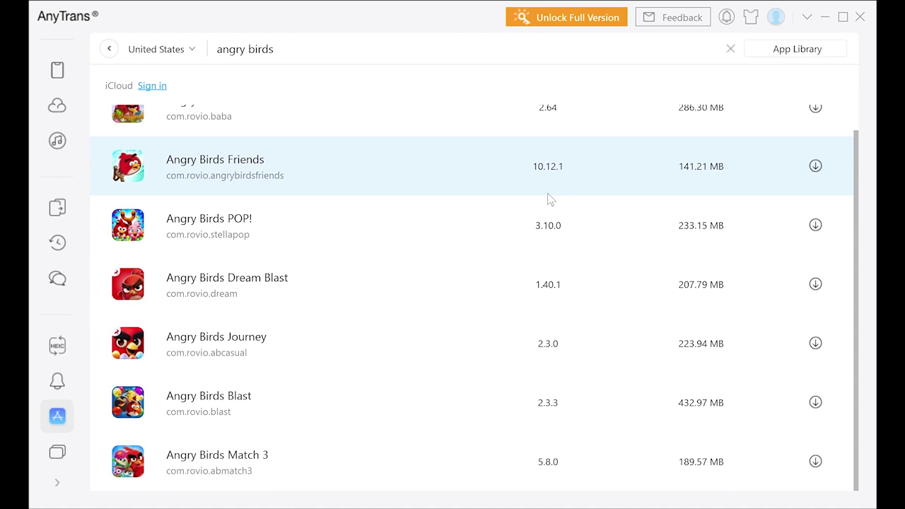
scroll(542, 234, up, 1)
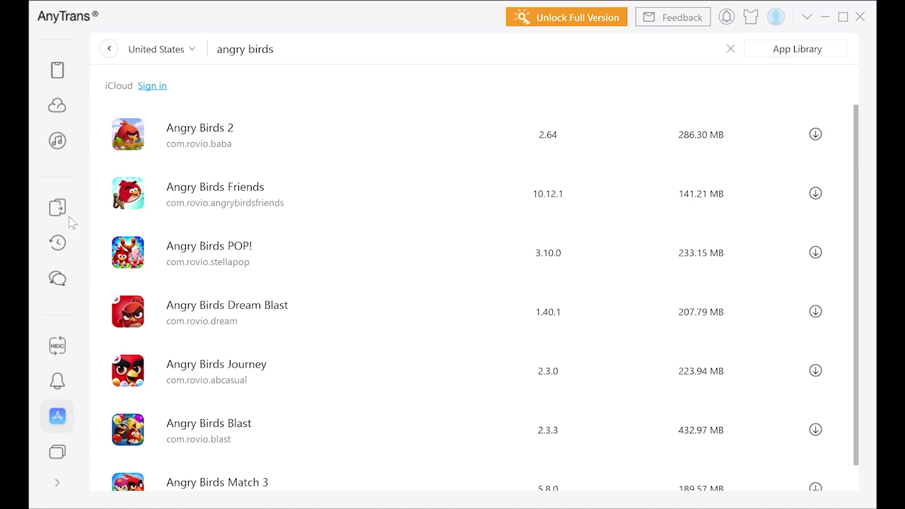
- View the Screen Mirroring connection instructions, show the names of all tools, and return to the Device Manager
click(60, 450)
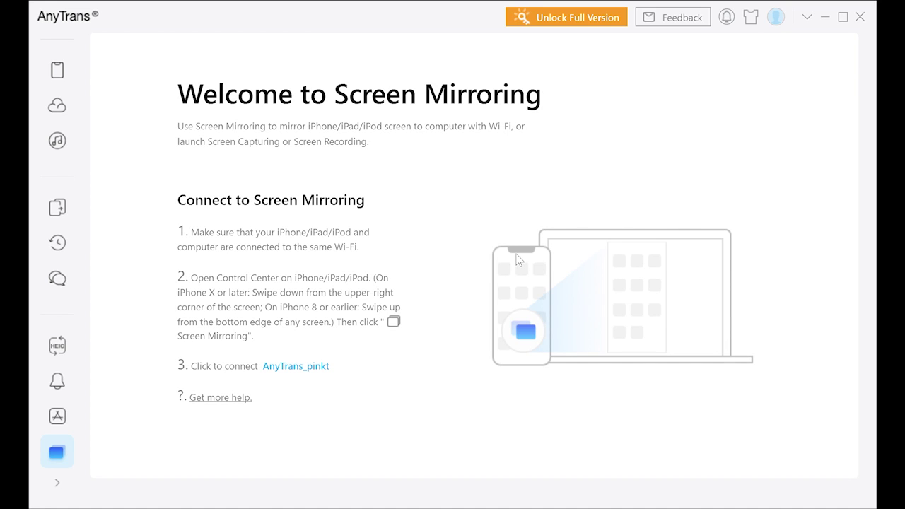
click(58, 484)
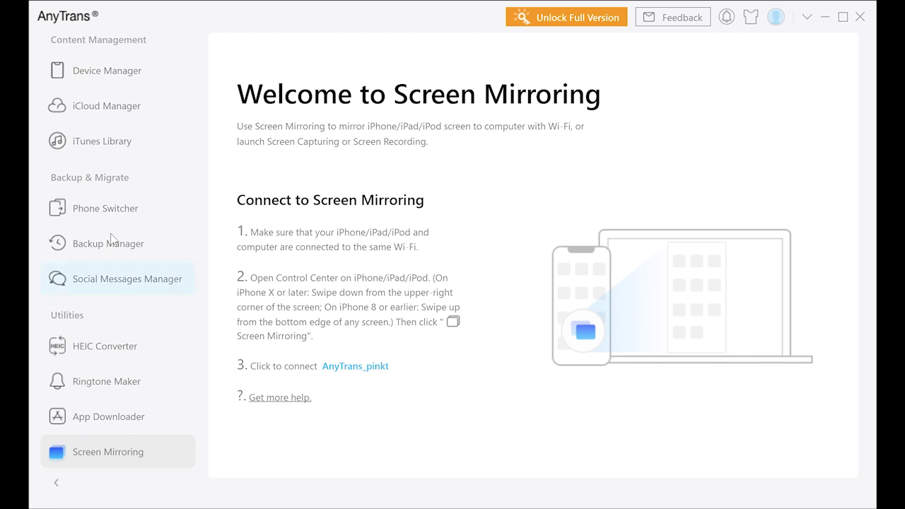
click(115, 79)
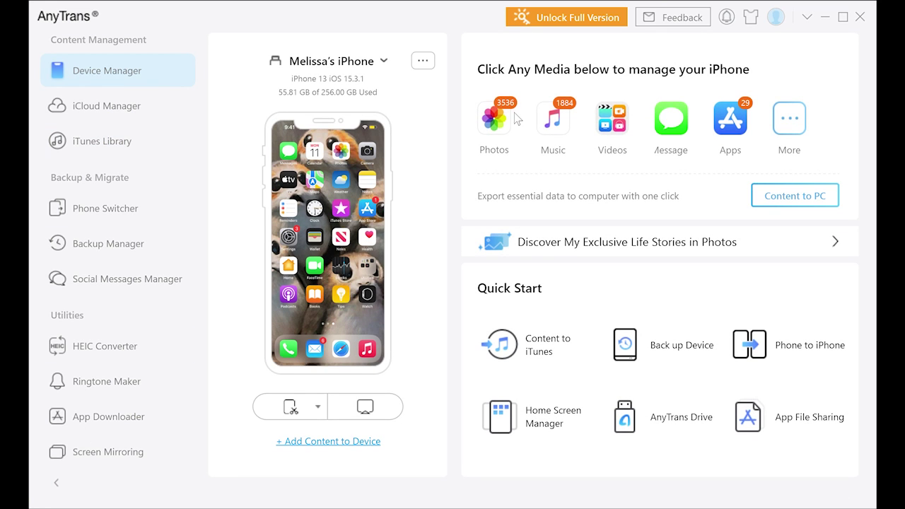
- Open the HEIC Converter, view its file selection, and return to the Device Manager
click(59, 351)
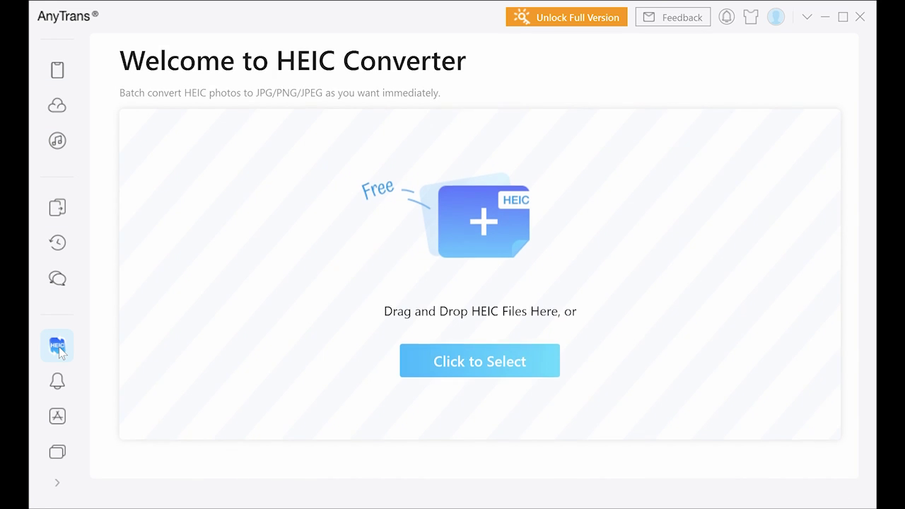
click(472, 363)
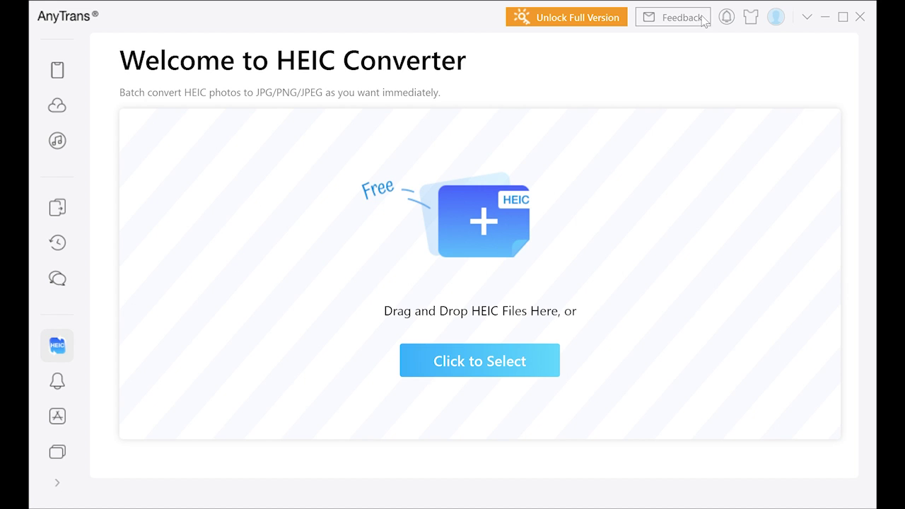
click(153, 61)
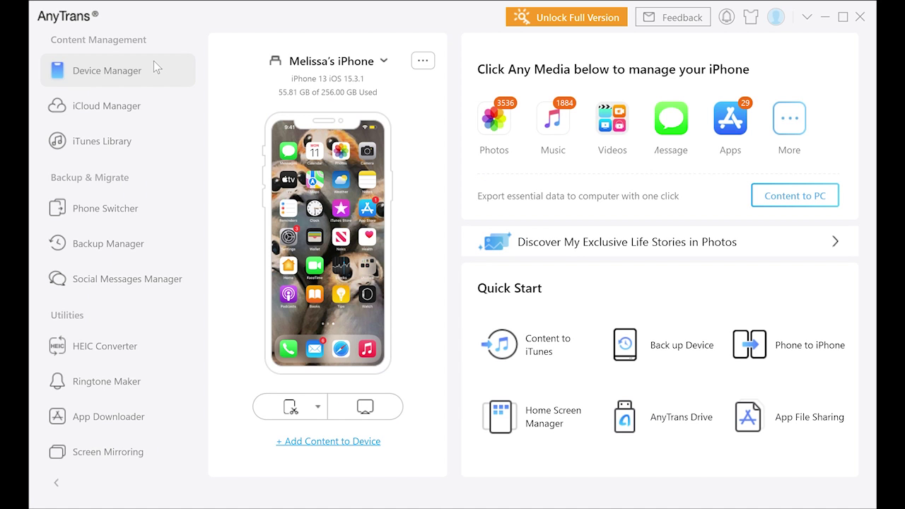